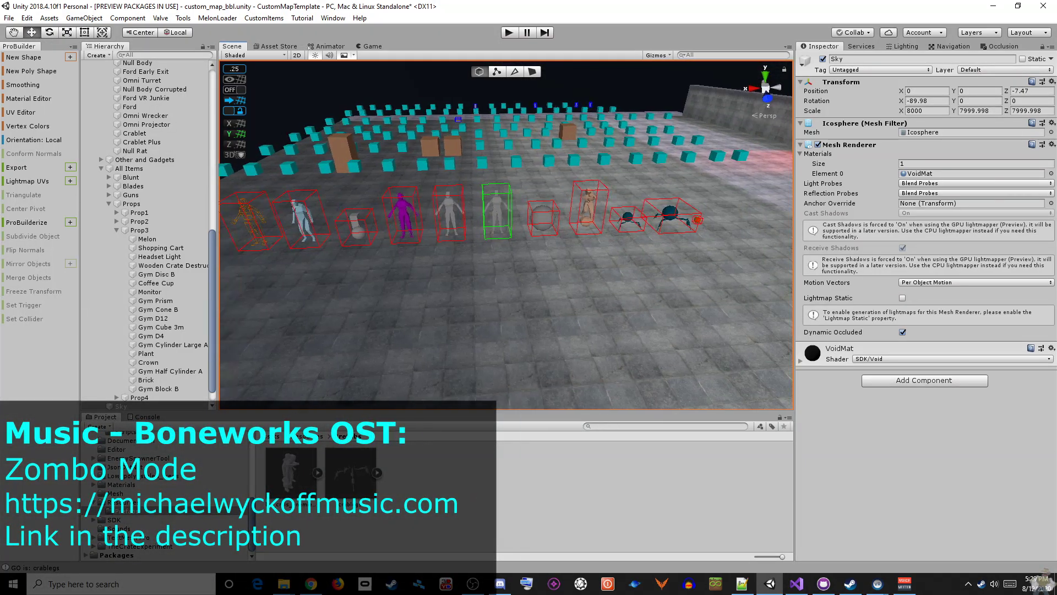
Step: Fly the Scene view camera forward to the lineup of NPC and prop spawner gizmos on the floor
right_click_drag(506, 237, 512, 236)
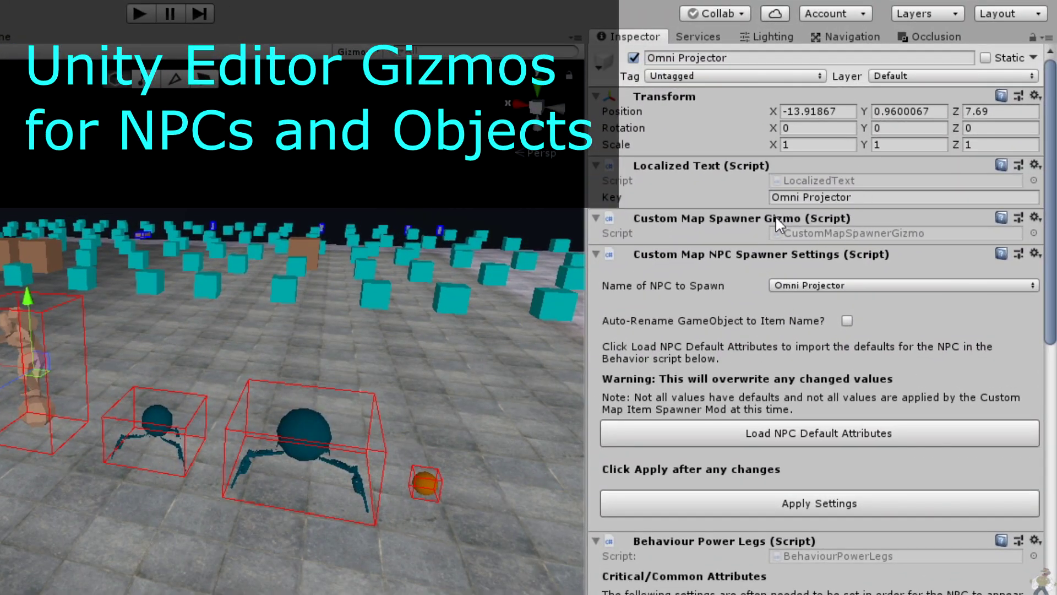
Step: Rename the Omni Projector spawner object to 'Omni Projector Showcase'
left_click(748, 60)
left_click(749, 59)
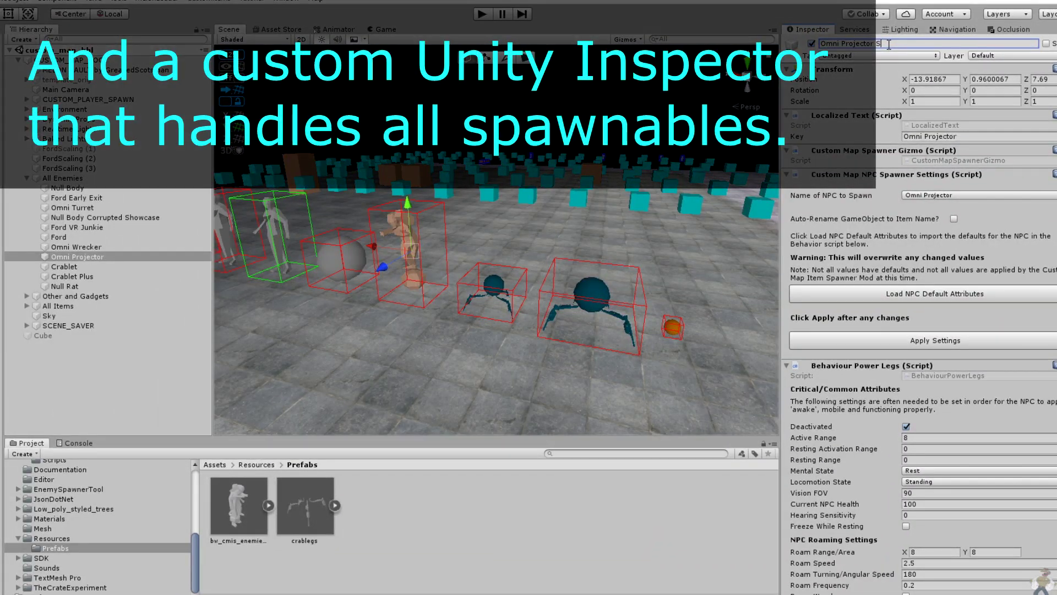
type("Show")
type("case")
key("Return")
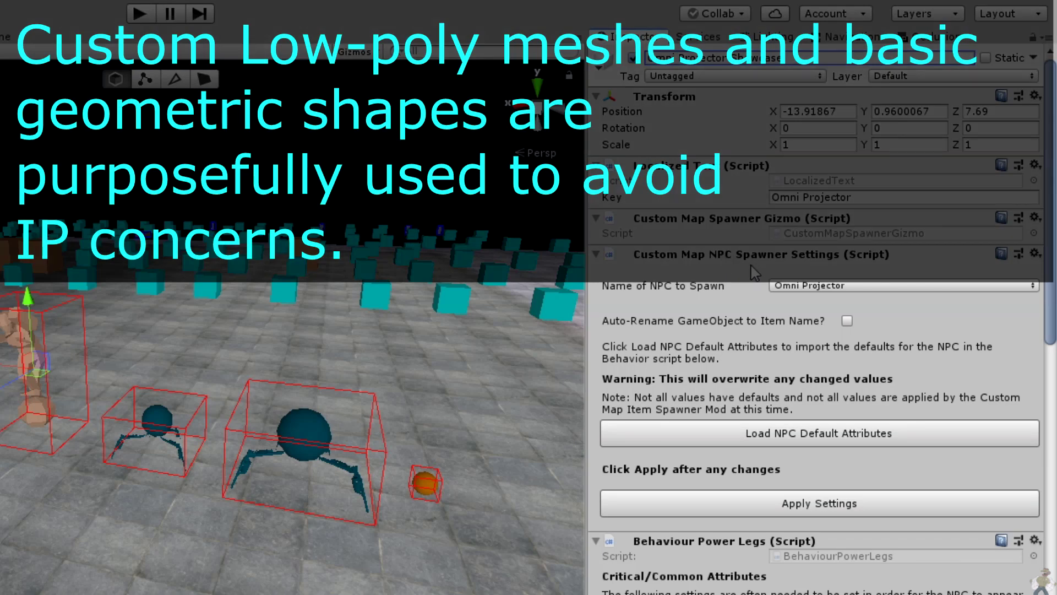
Step: Apply Null Body as the NPC to spawn, then switch back and apply Omni Projector
left_click(842, 286)
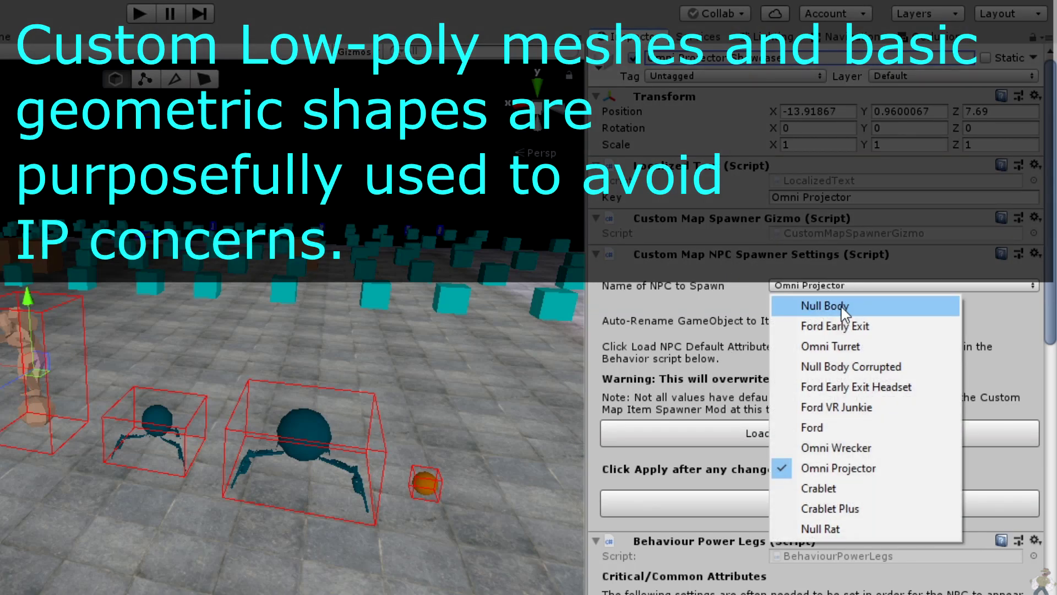
left_click(841, 306)
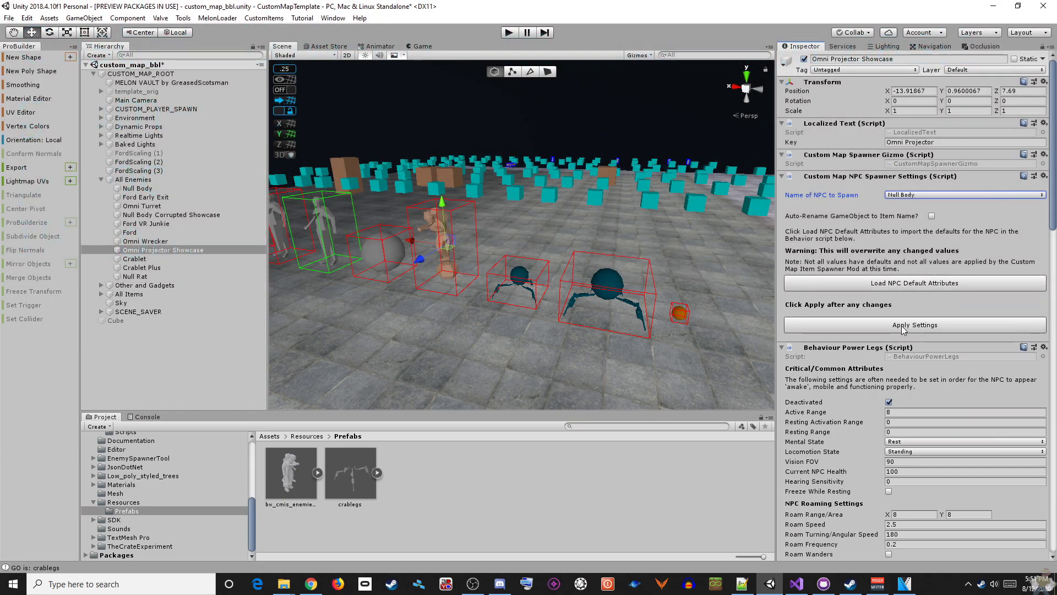
left_click(900, 325)
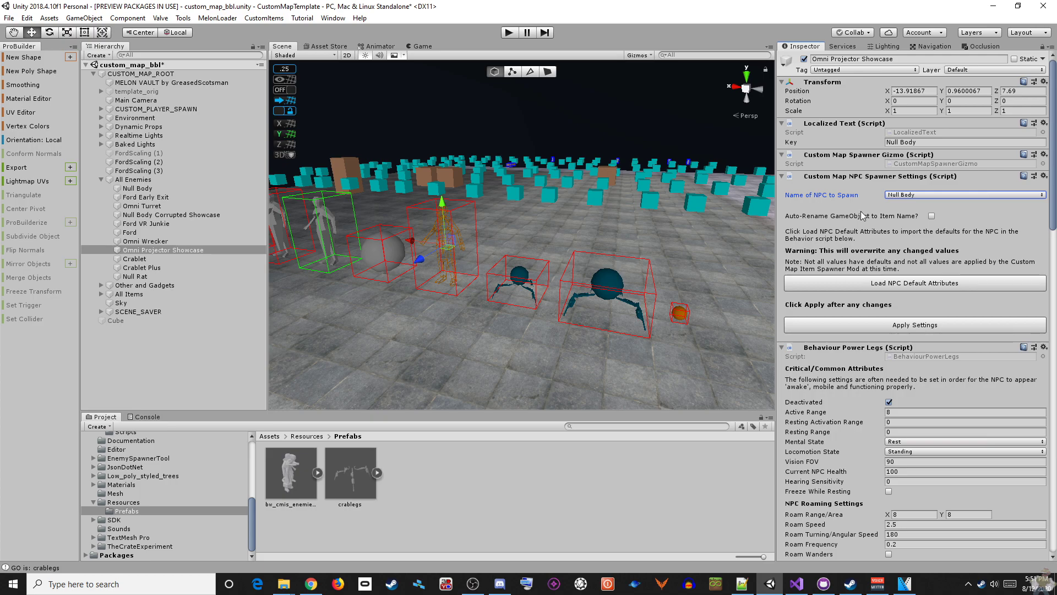
left_click(908, 196)
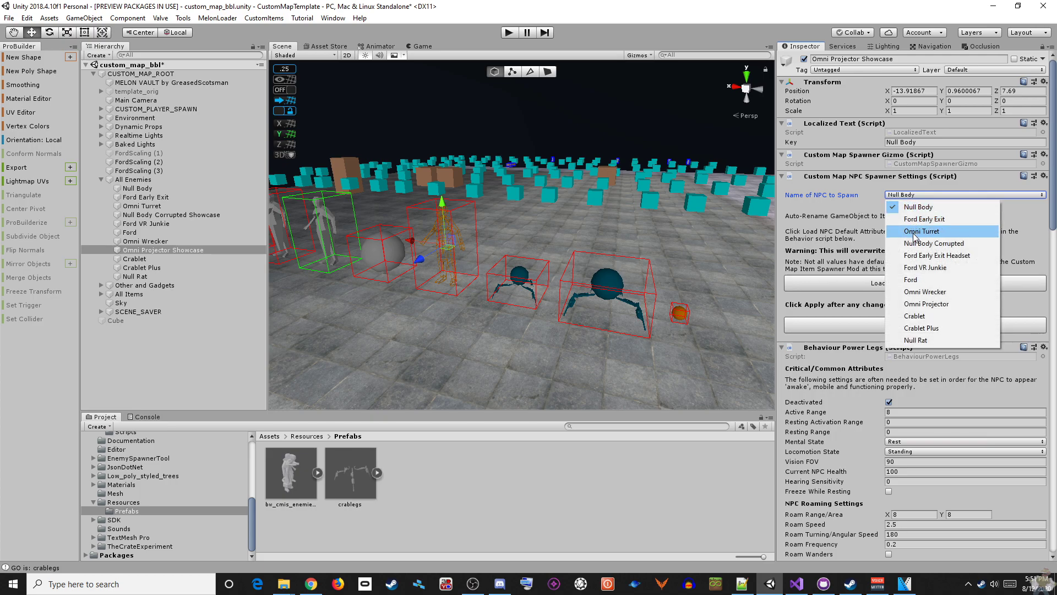
left_click(914, 303)
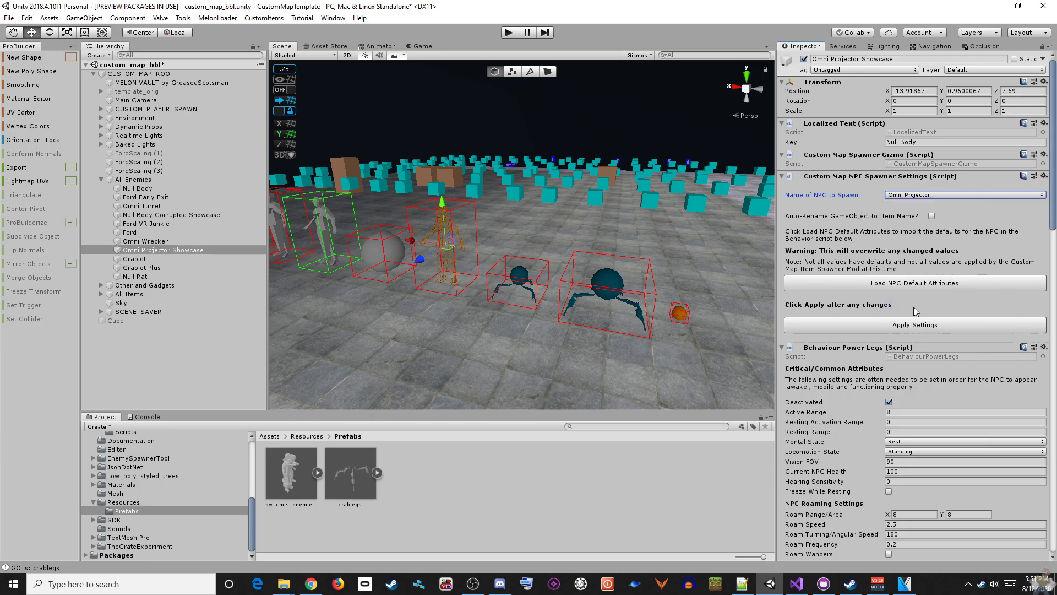
left_click(912, 326)
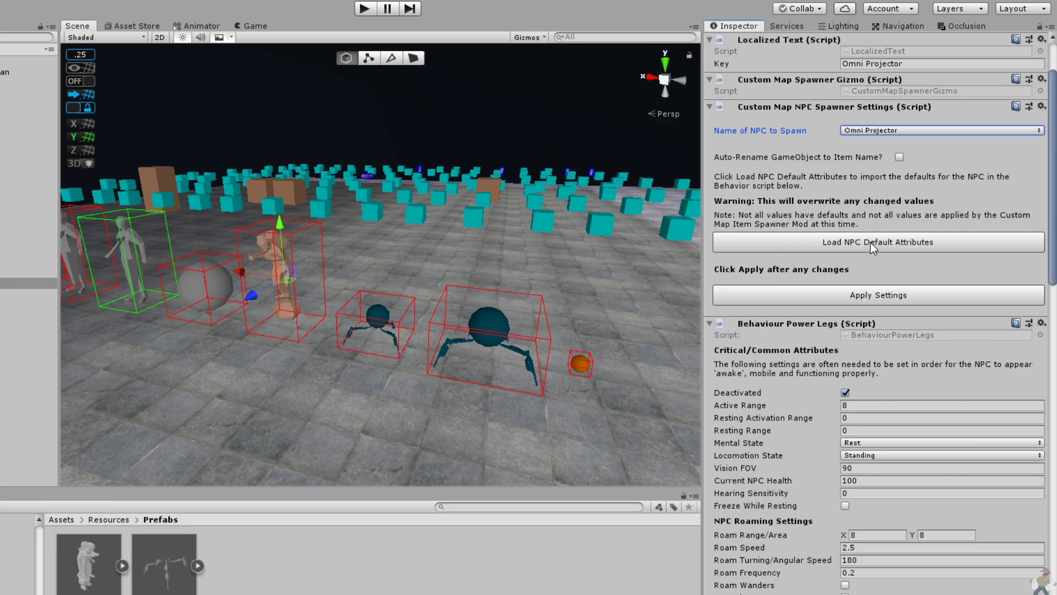
Step: Apply Crablet as the NPC to spawn and load its default attributes
left_click(889, 130)
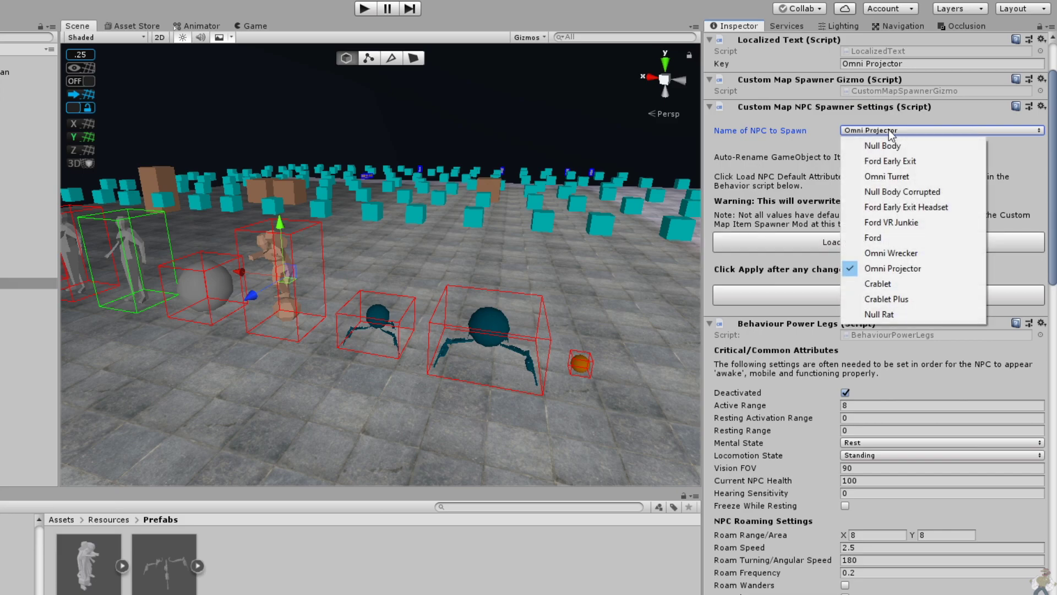
left_click(876, 286)
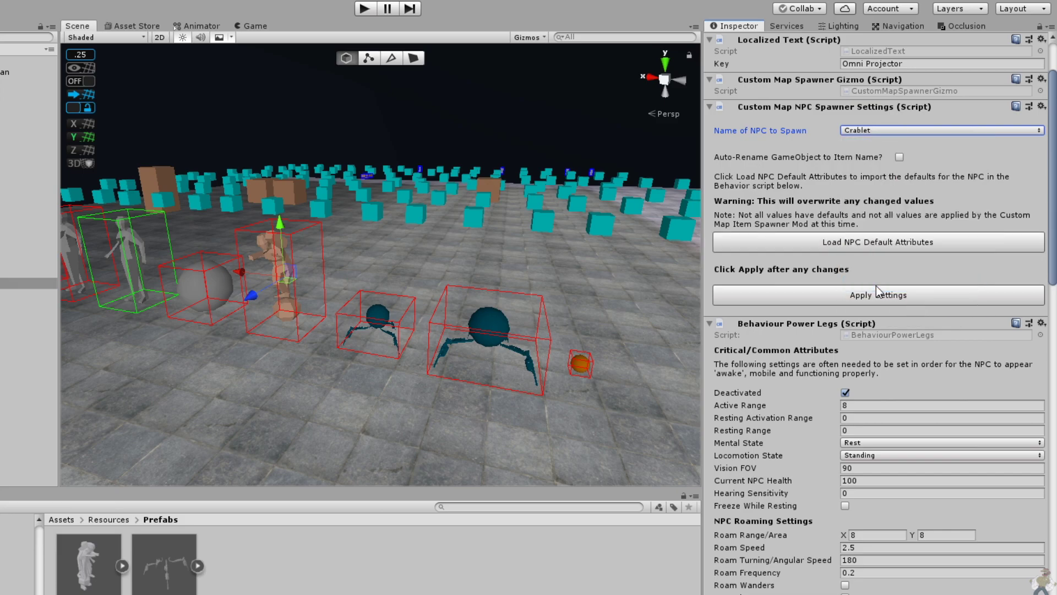
left_click(875, 295)
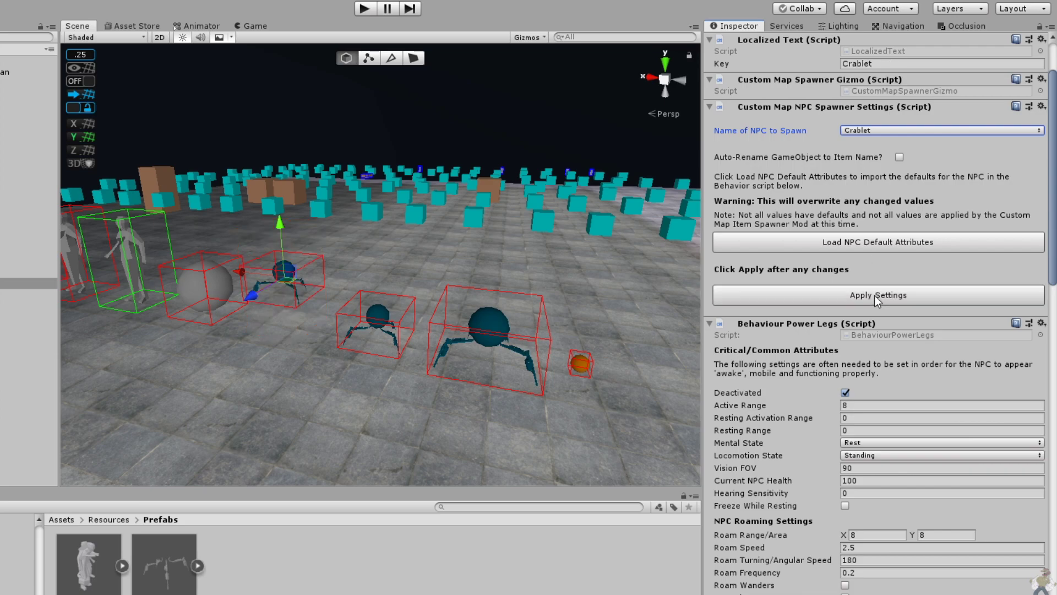
left_click(884, 244)
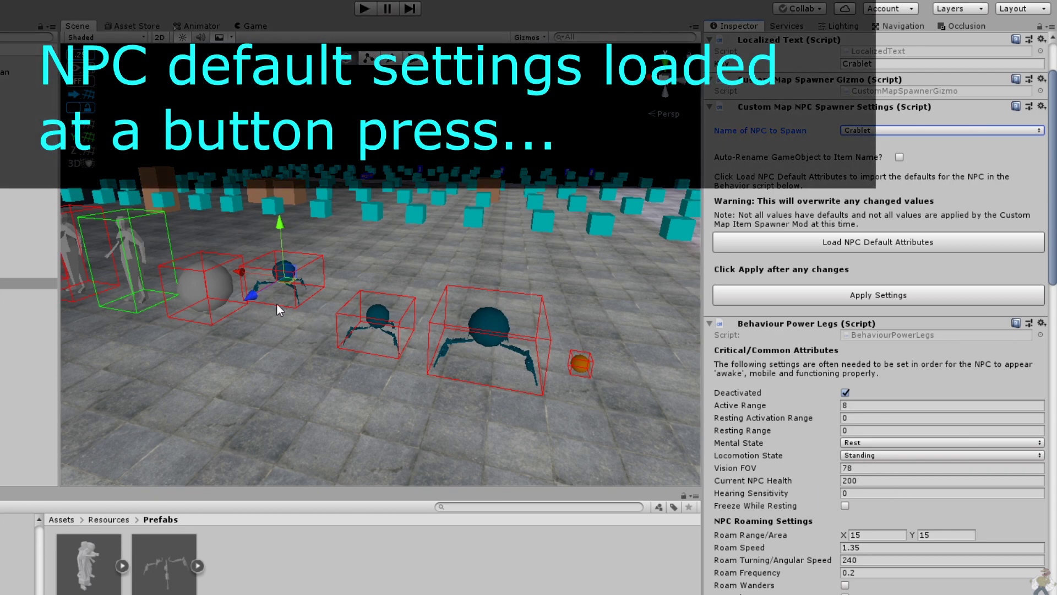
Step: Switch back to Omni Projector, apply it, and load Omni Projector default attributes
left_click(906, 130)
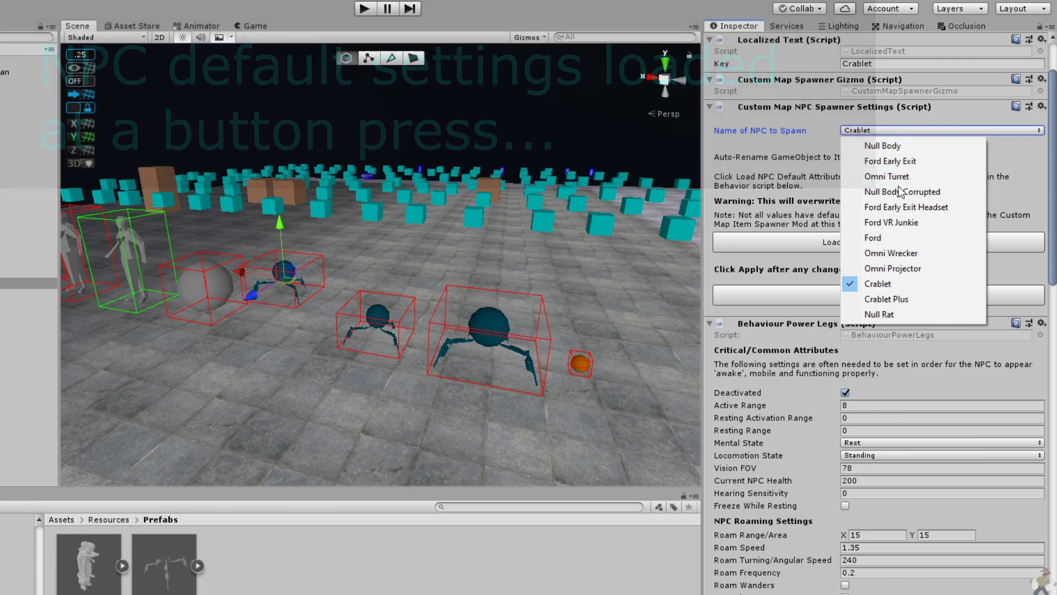
left_click(887, 267)
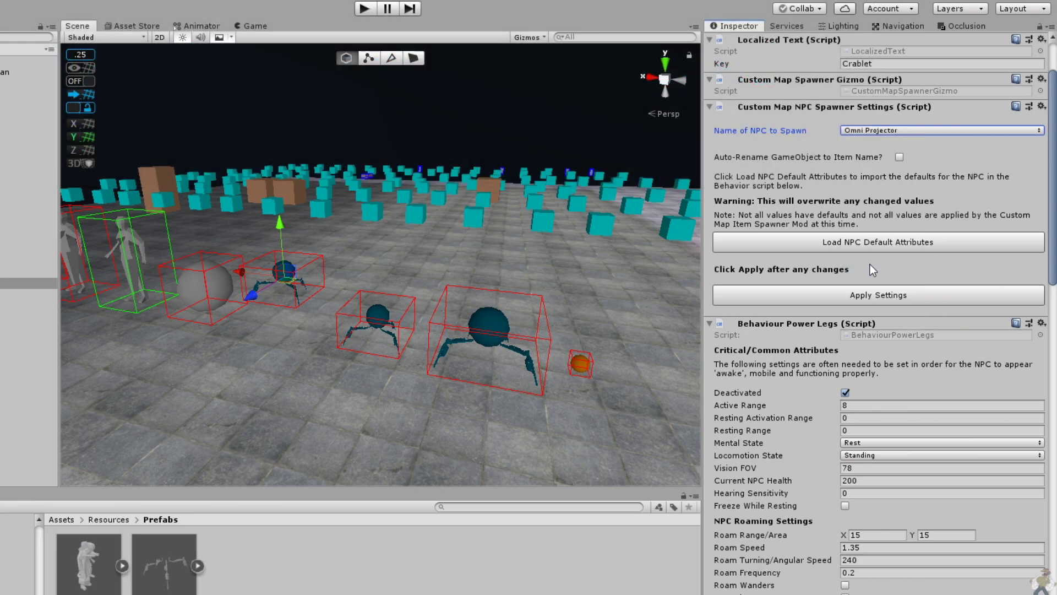
left_click(871, 295)
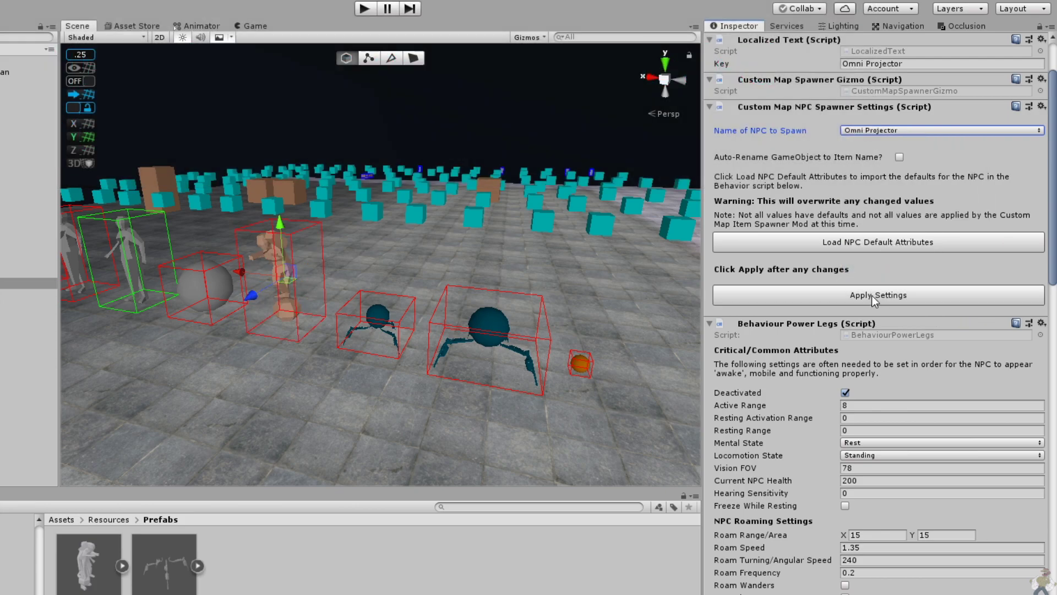
left_click(903, 241)
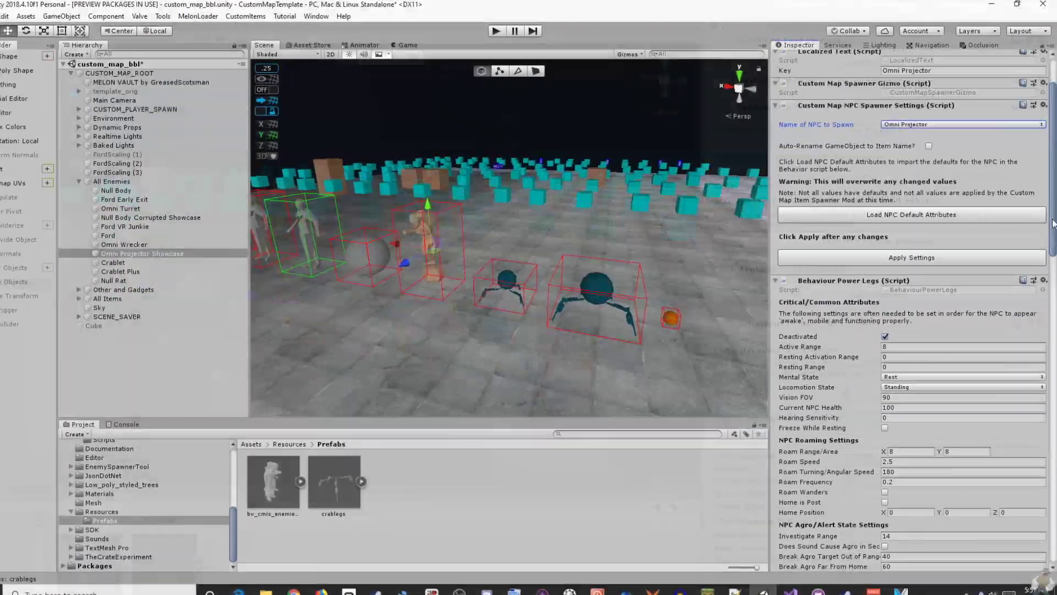
left_click_drag(1051, 251, 1053, 591)
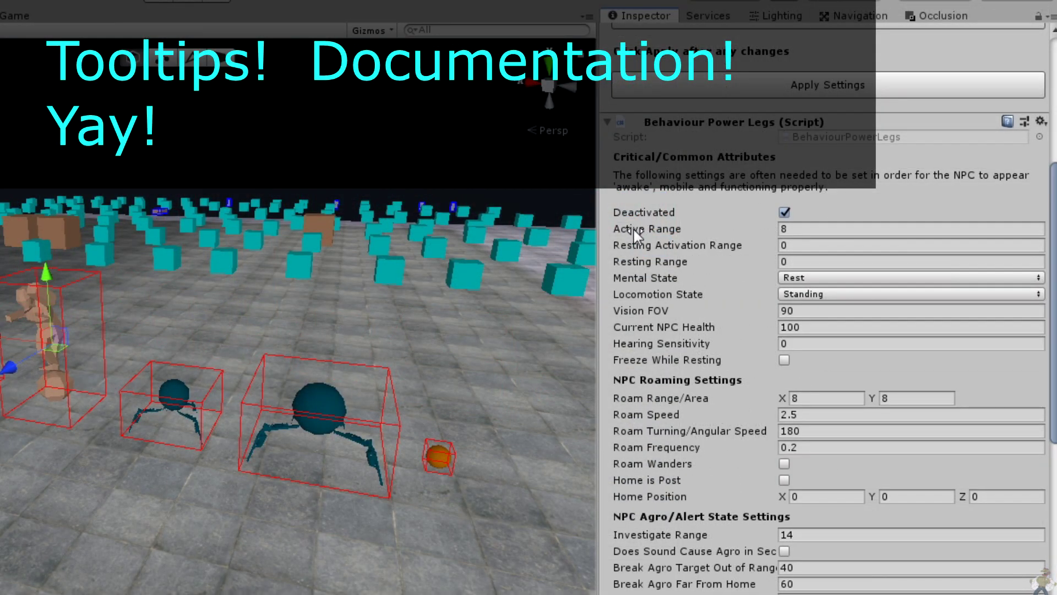
mouse_move(634, 238)
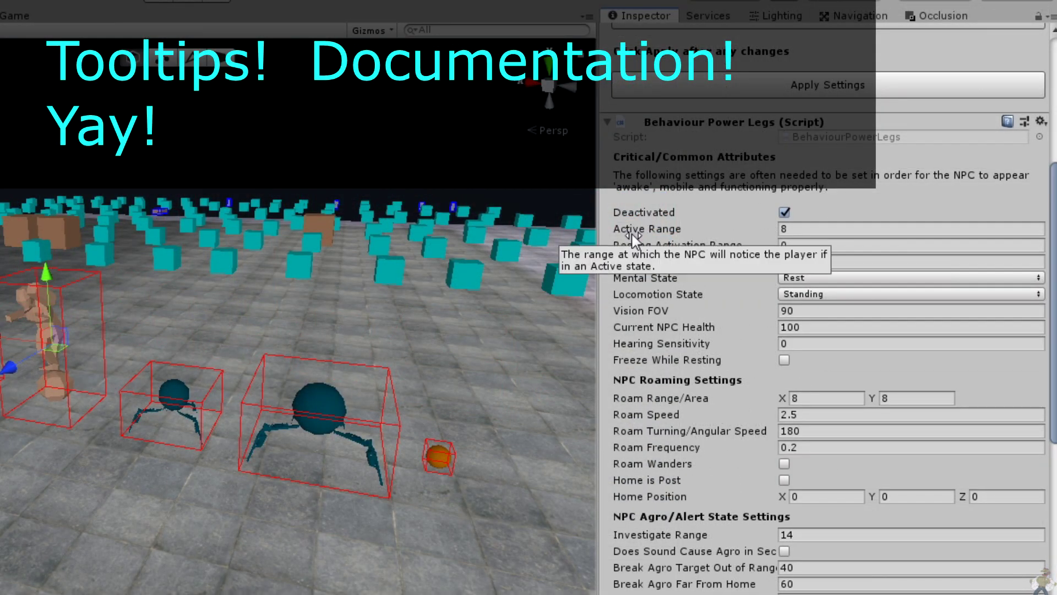
left_click_drag(634, 239, 705, 229)
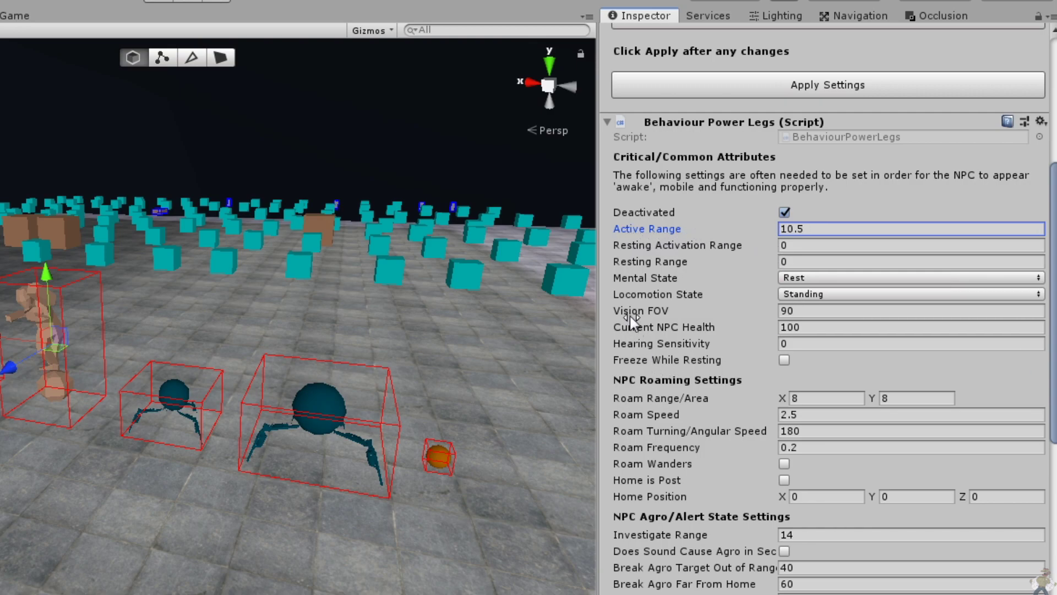
mouse_move(630, 317)
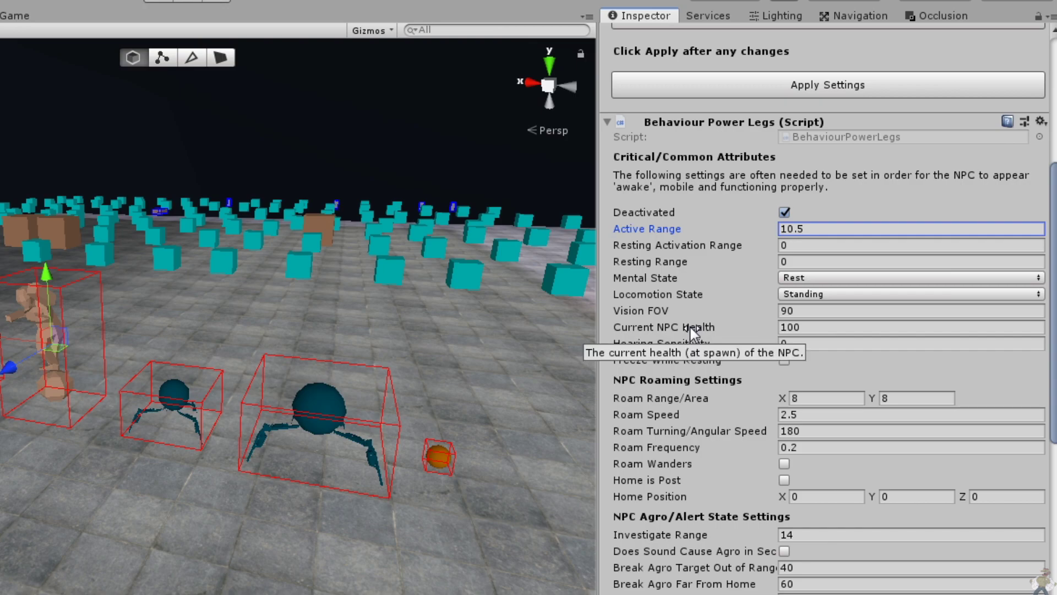
mouse_move(683, 448)
mouse_move(665, 430)
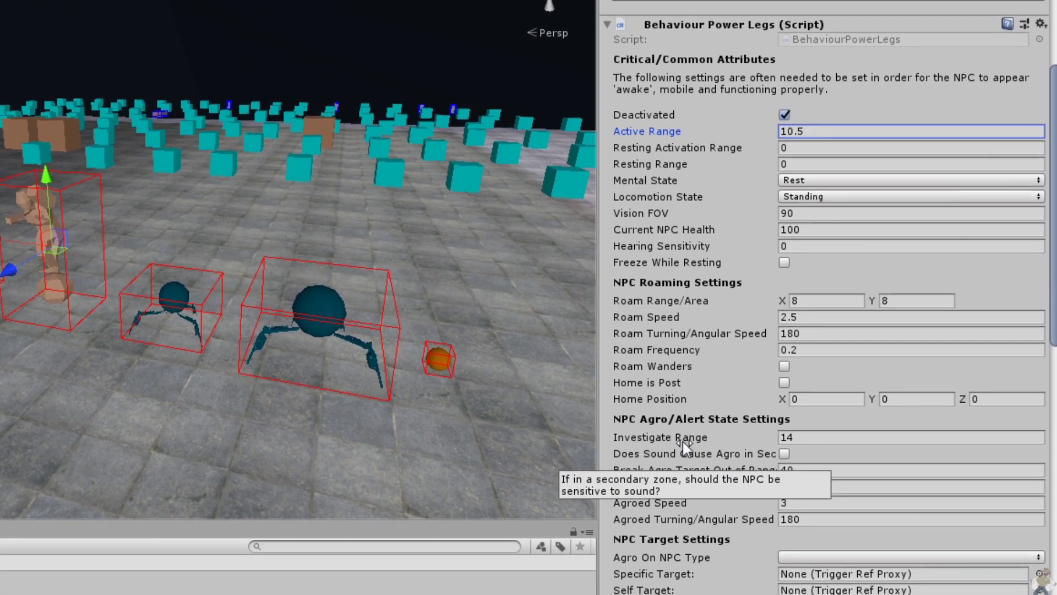
mouse_move(678, 372)
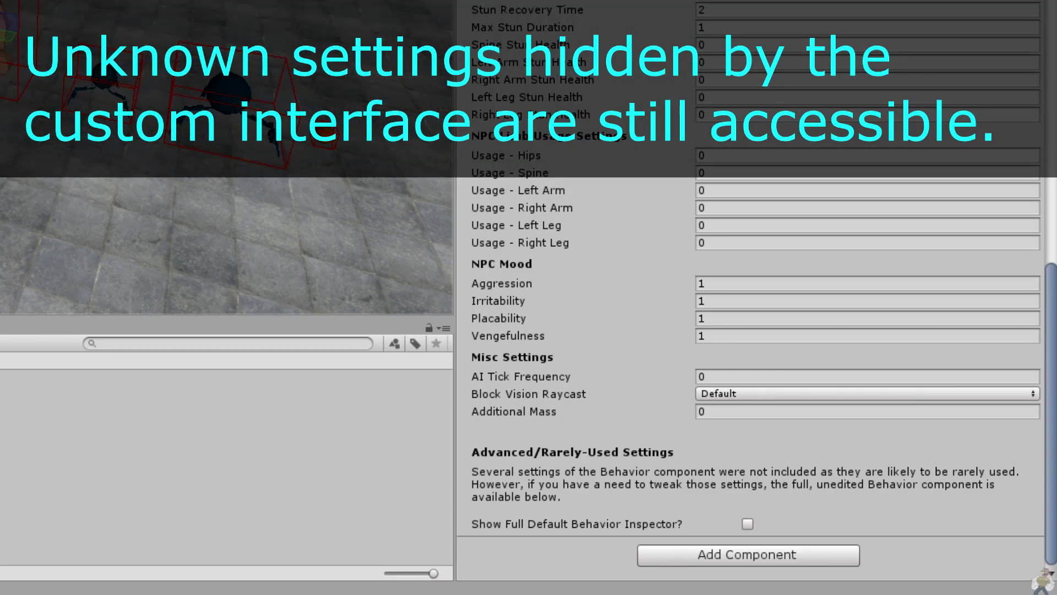
Step: Turn on 'Show Full Default Behavior Inspector?', scroll through the fields, then turn it off
left_click(747, 524)
scroll(747, 385, "down", 1)
scroll(747, 385, "down", 3)
scroll(748, 385, "down", 5)
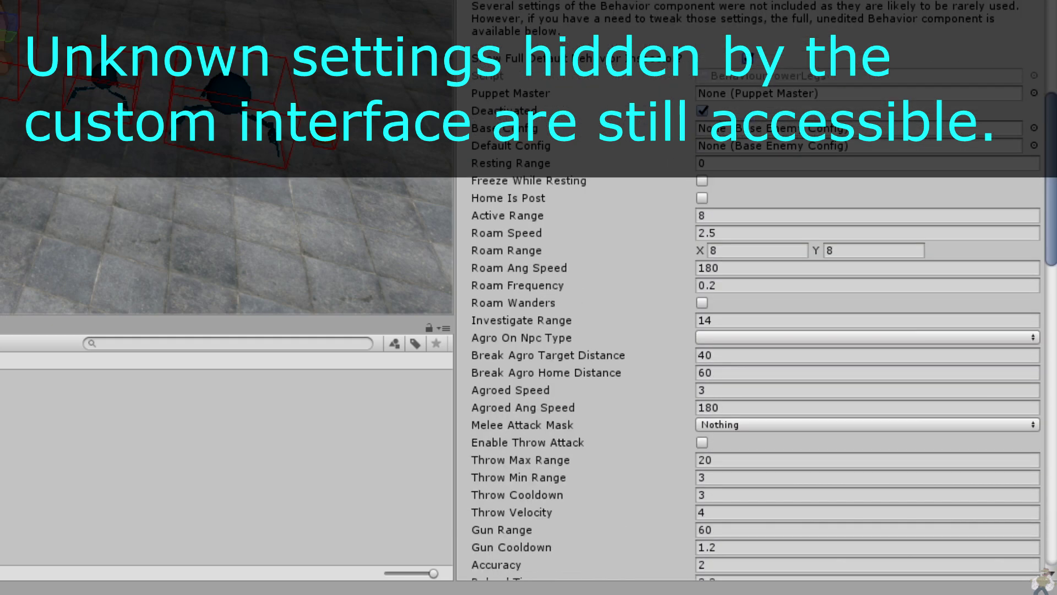
scroll(748, 385, "down", 4)
scroll(749, 386, "down", 7)
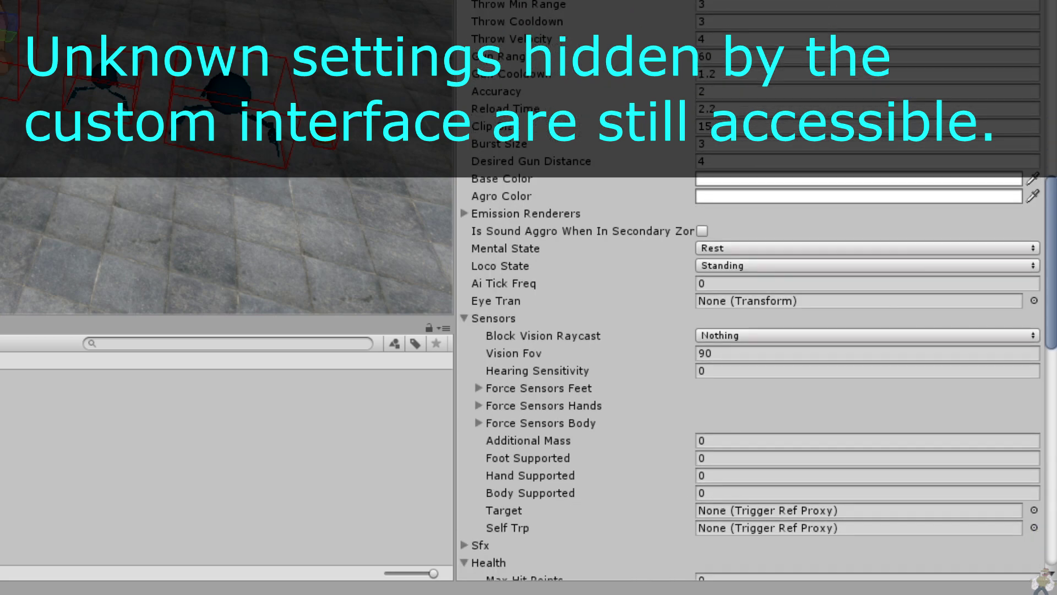
scroll(749, 386, "down", 9)
scroll(749, 386, "down", 7)
scroll(749, 386, "down", 6)
scroll(749, 386, "down", 6)
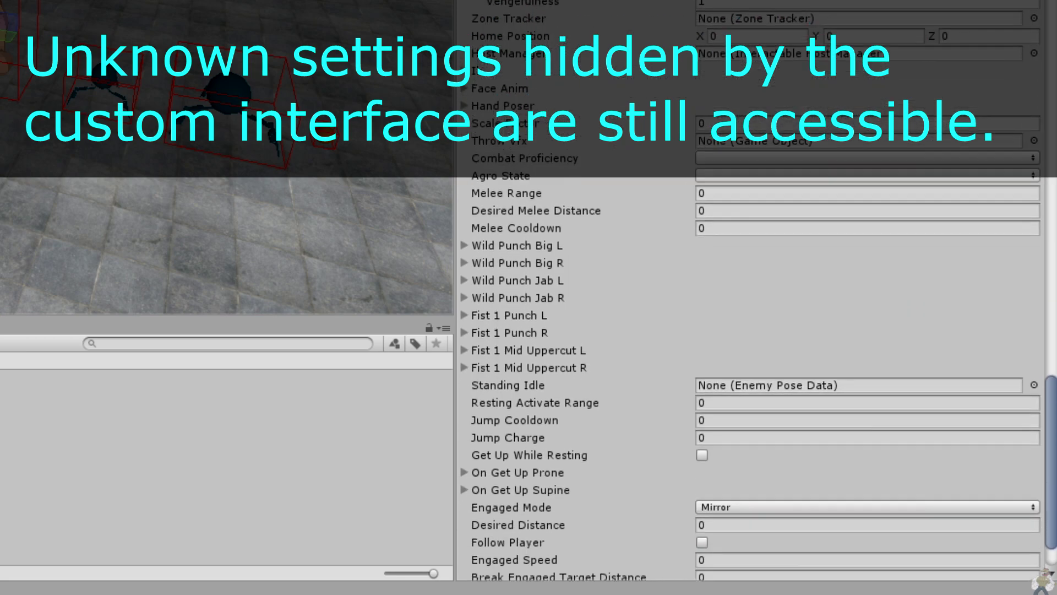
scroll(749, 386, "down", 3)
scroll(749, 385, "up", 9)
scroll(749, 385, "up", 8)
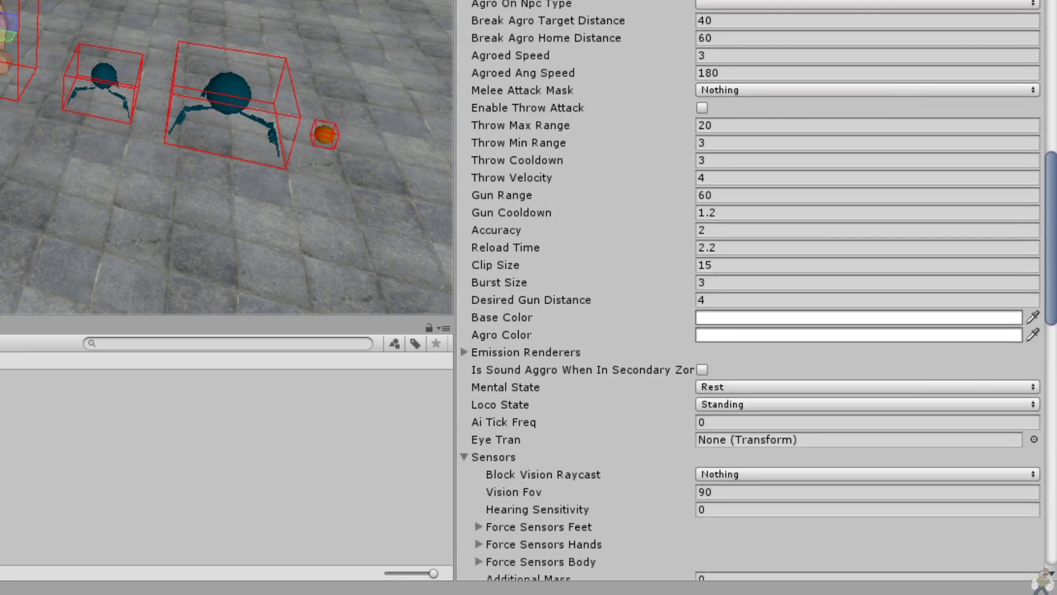
scroll(749, 386, "up", 8)
scroll(749, 385, "up", 2)
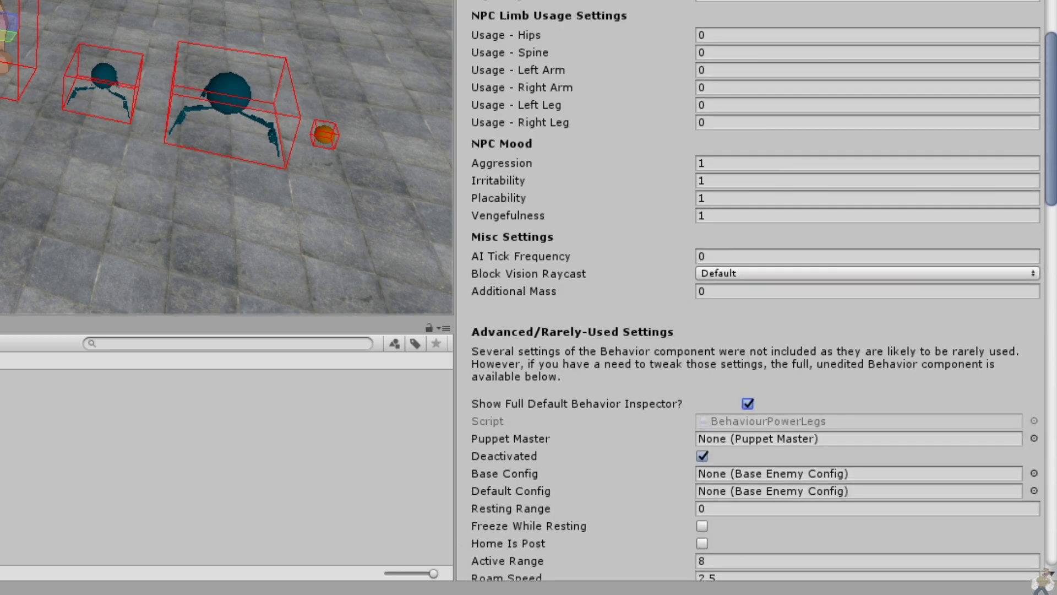
left_click(748, 404)
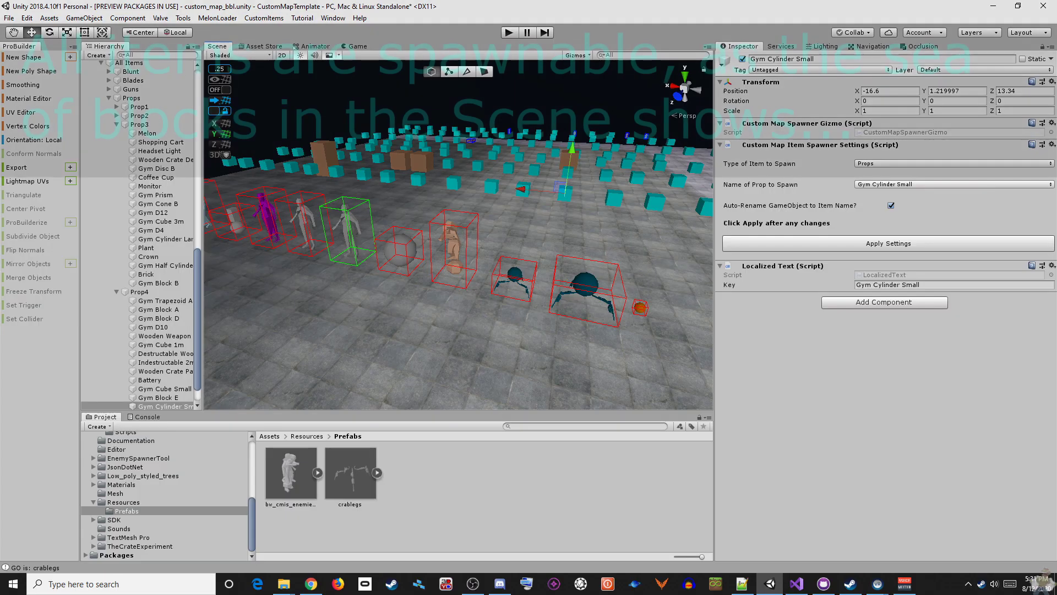
Step: Preview the prop, blade and gun name lists, leaving Double Axe and Sidearm 1911 selected
left_click(953, 184)
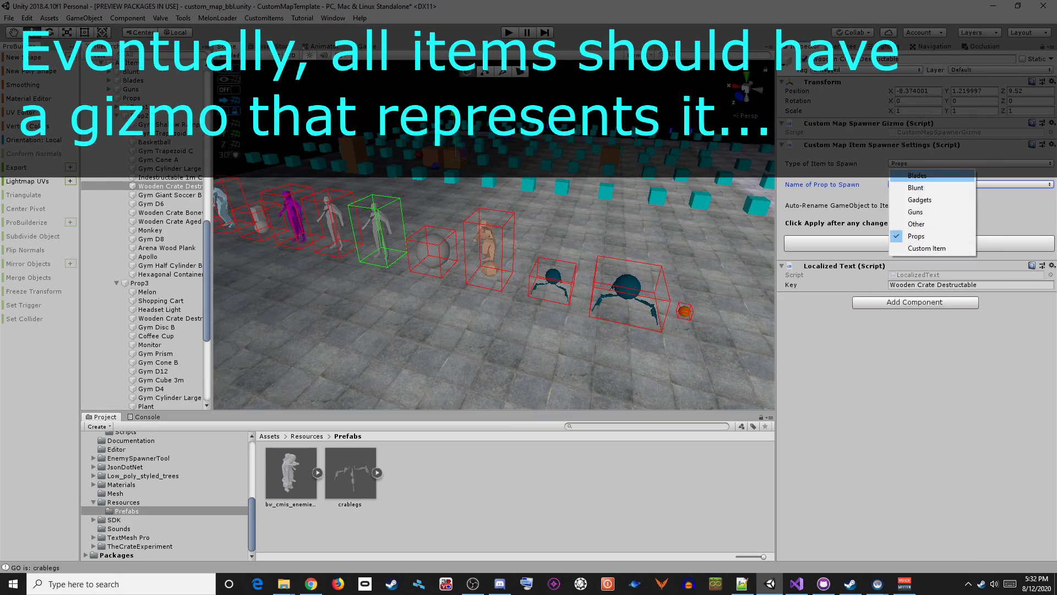
left_click(918, 175)
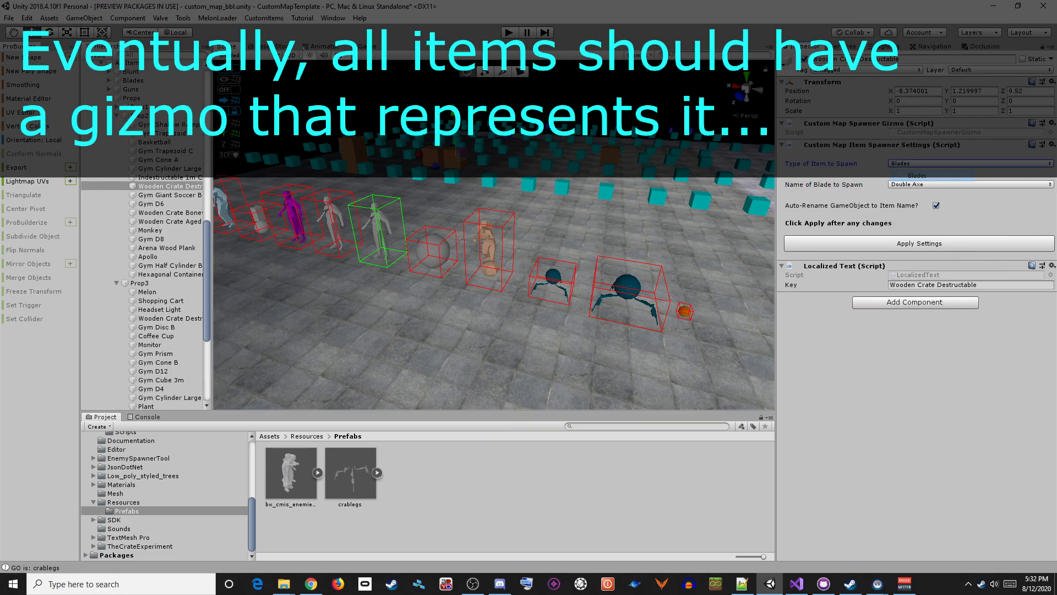
left_click(969, 184)
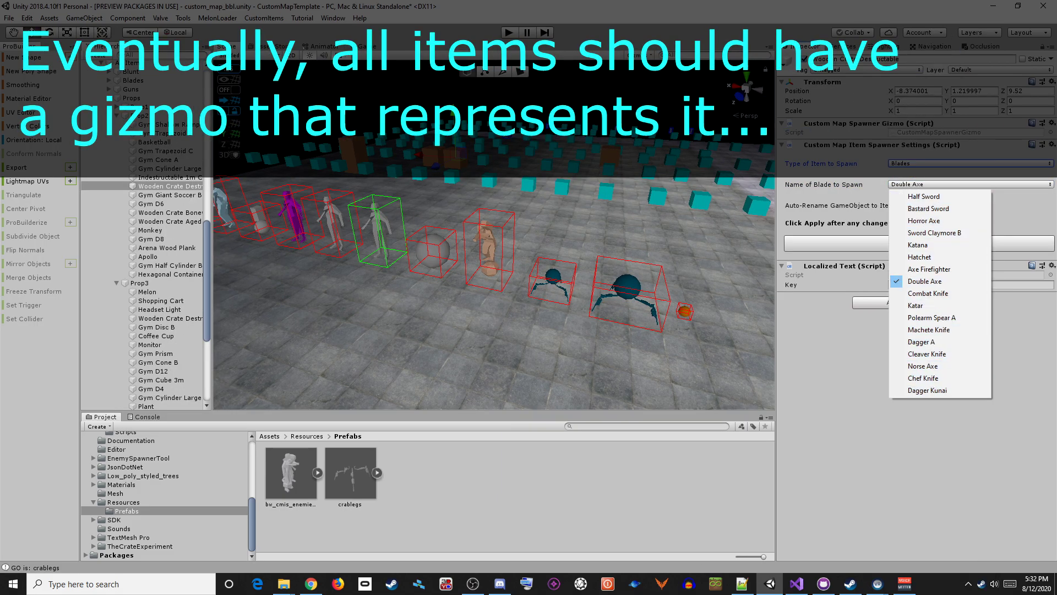
key("Escape")
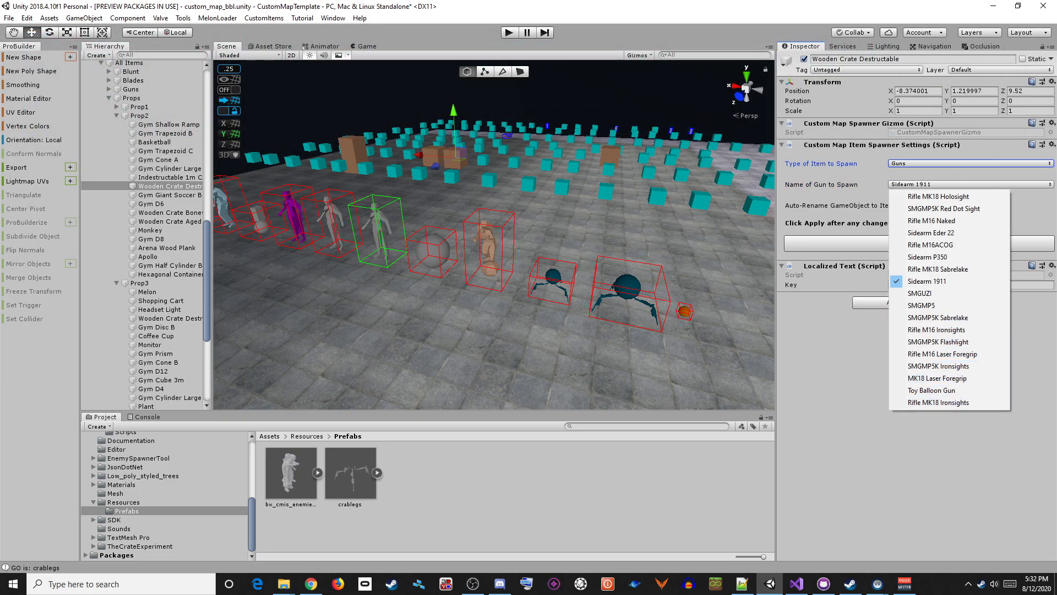
key("Escape")
key("space")
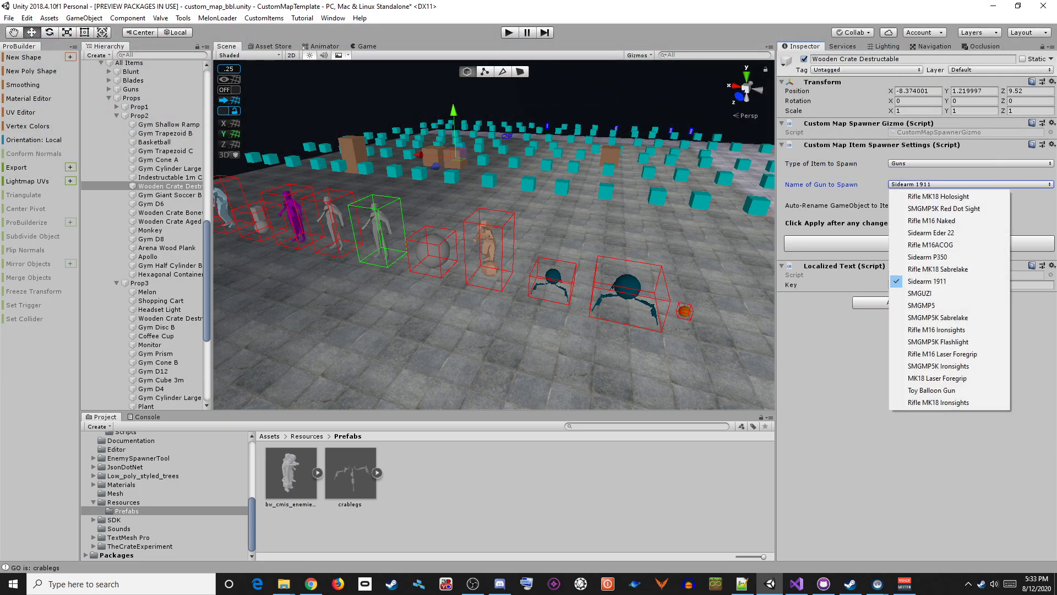
key("Escape")
Step: Open the Type of Item to Spawn list and move down toward Custom Item
key("shift+Tab")
key("space")
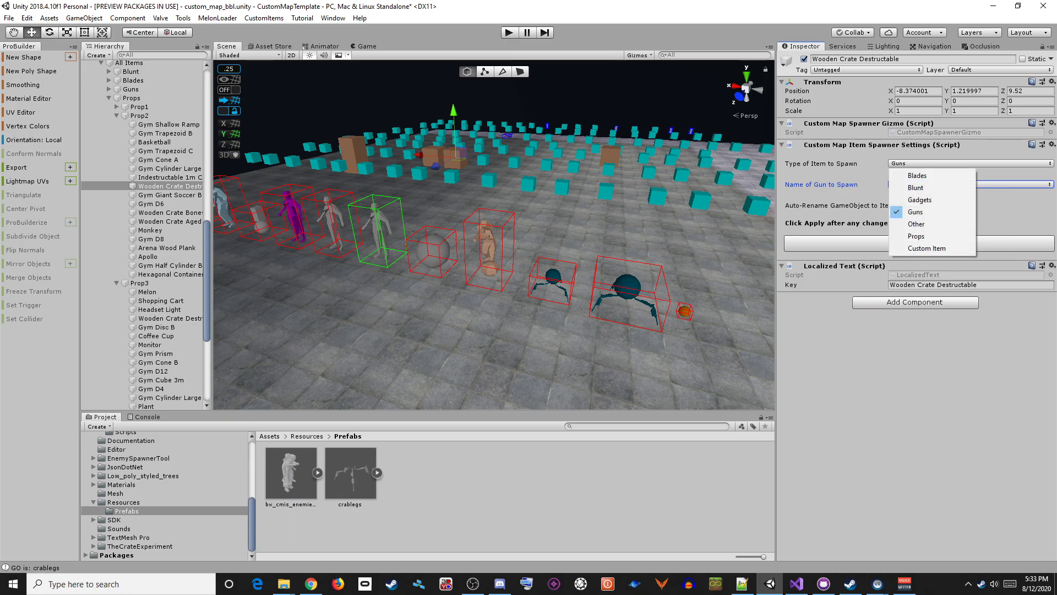
key("Down")
key("Down")
Step: Choose Custom Item and enter 'A Cool Custom Item Name' as the custom item name
key("Return")
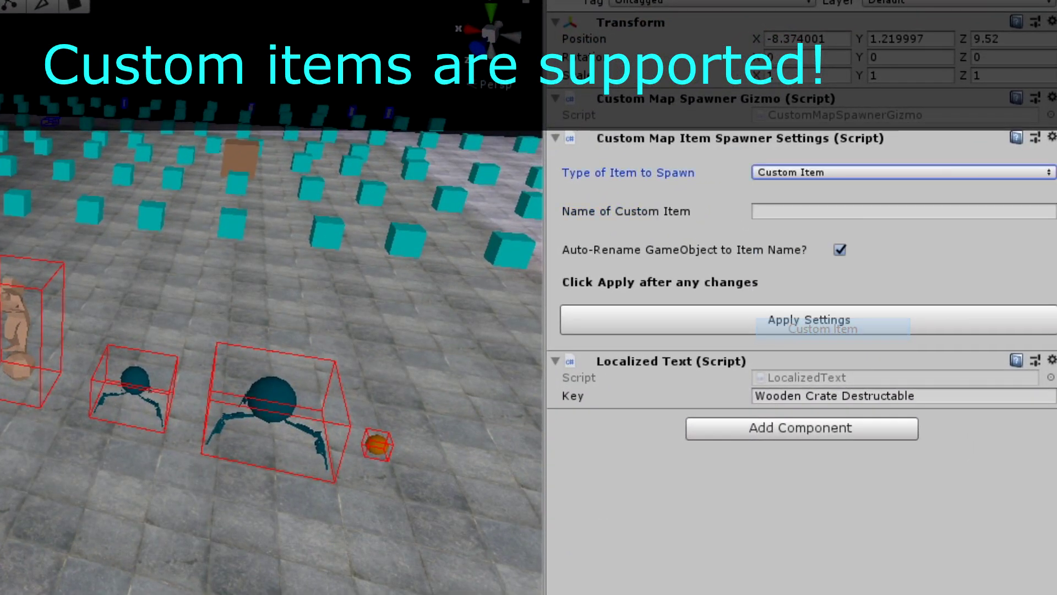
key("Tab")
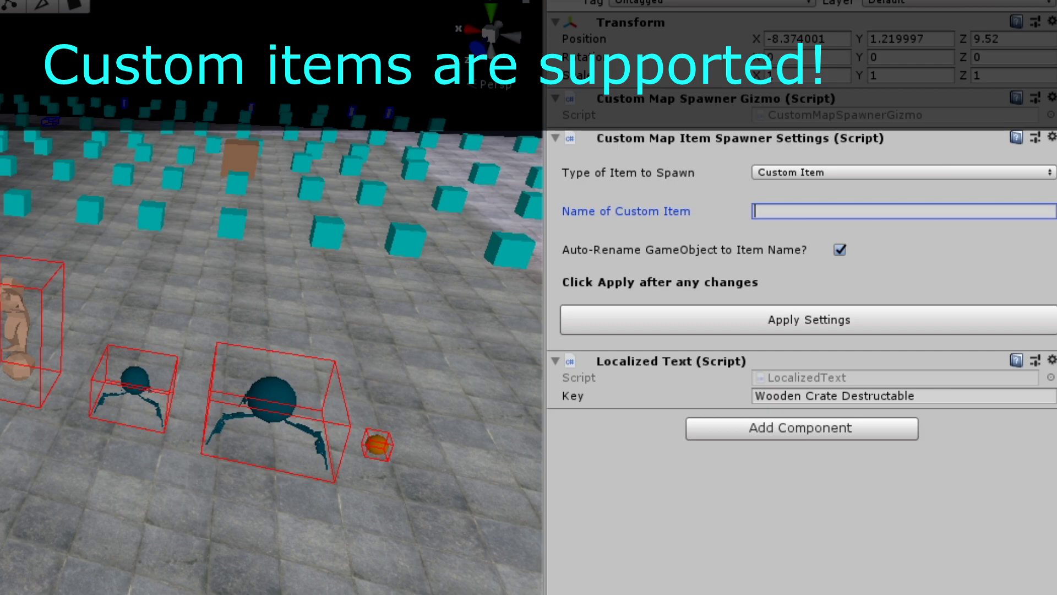
type("A")
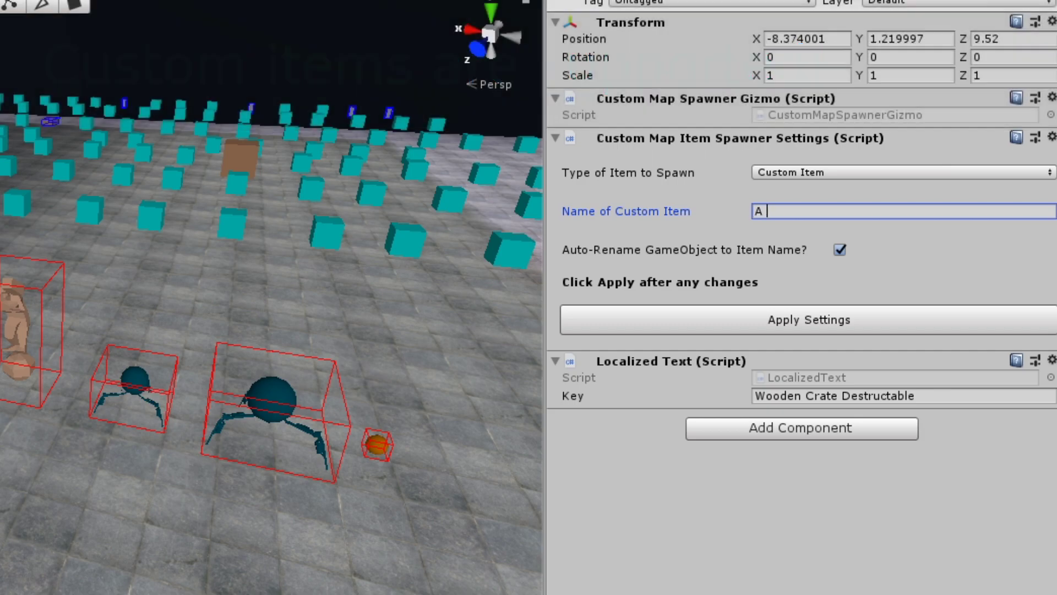
type(" Cool Cust")
key("BackSpace")
key("BackSpace")
key("BackSpace")
type("ustom Item")
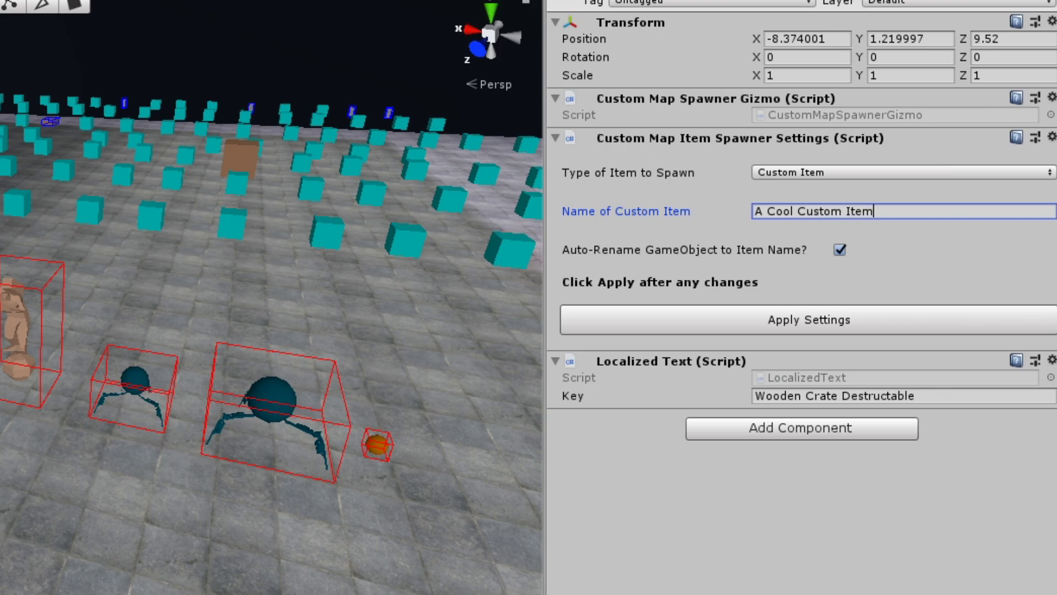
type(" Name")
key("Return")
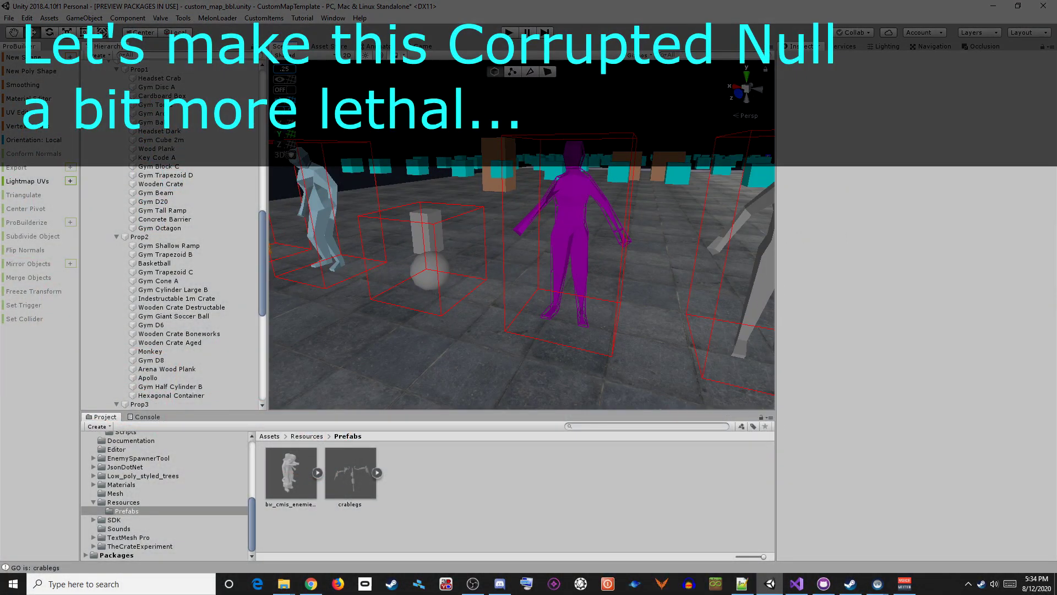
Step: Select Null Body Corrupted and rotate it about 20 degrees around its vertical axis
left_click(155, 197)
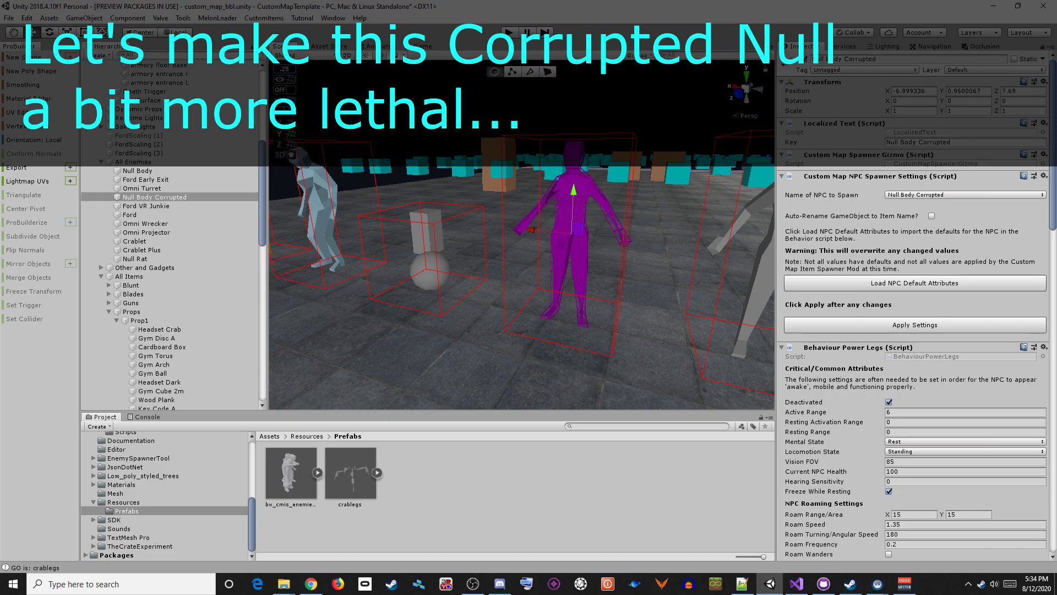
key("e")
left_click_drag(550, 245, 594, 245)
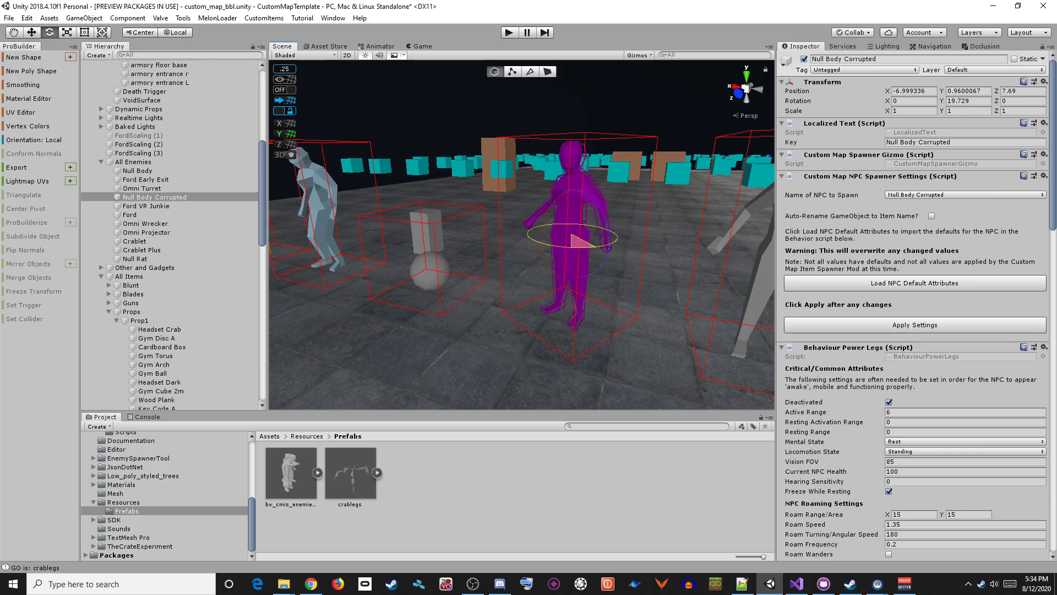